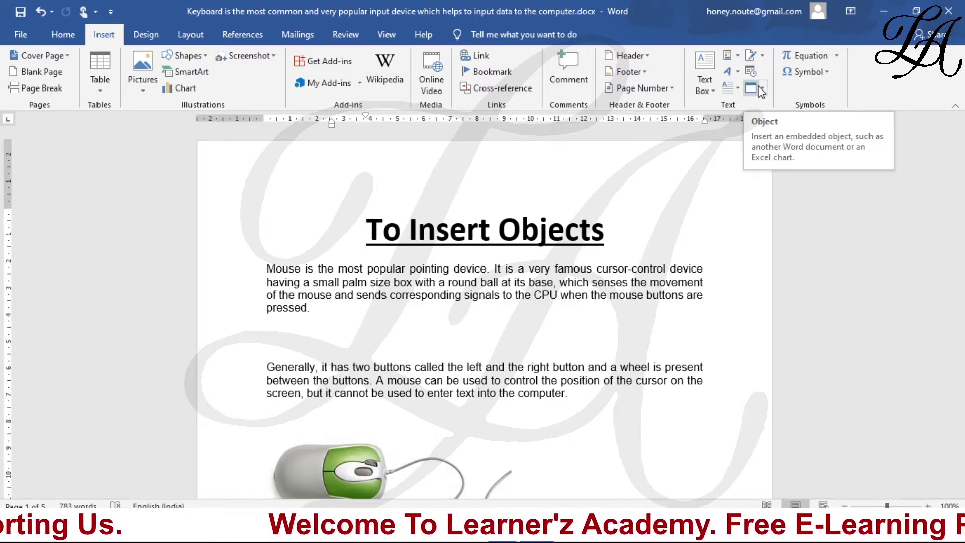
Insert a new Bitmap Image object in front of the "To Insert Objects" heading
{"action": "left_click", "coordinate": [763, 91]}
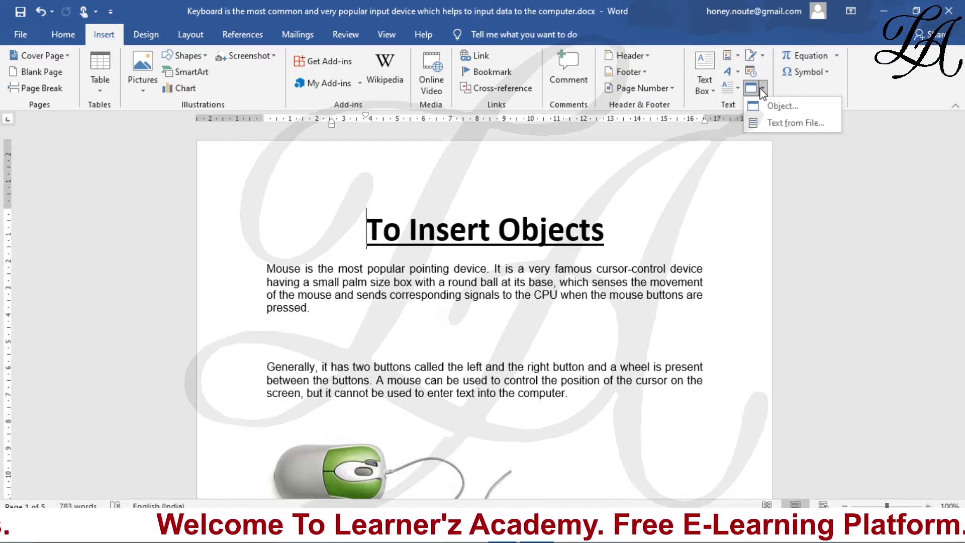
{"action": "left_click", "coordinate": [784, 106]}
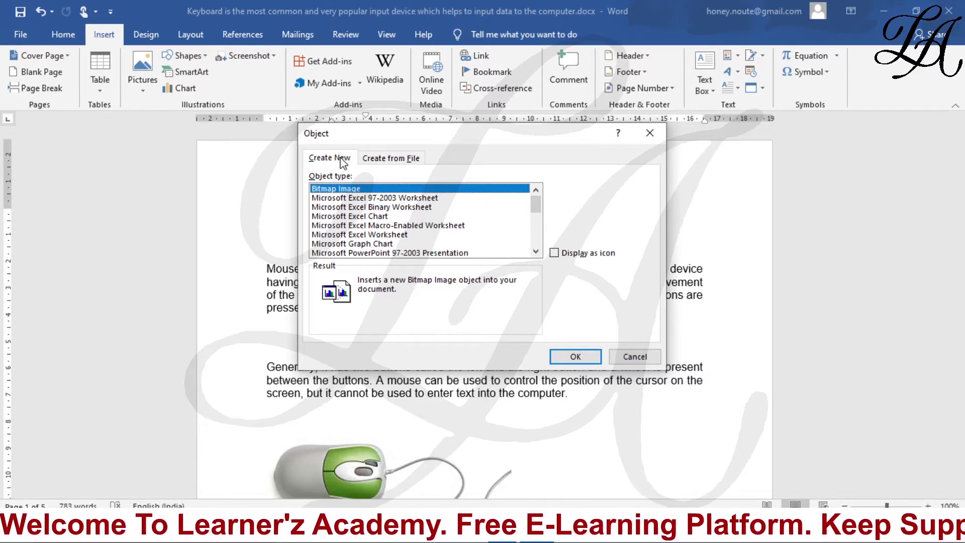
{"action": "left_click", "coordinate": [392, 160]}
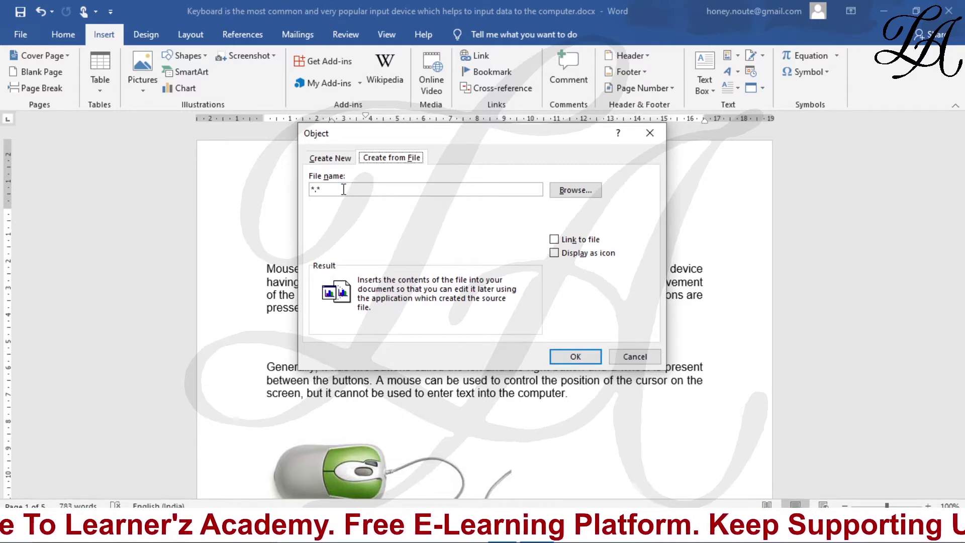
{"action": "left_click", "coordinate": [341, 160]}
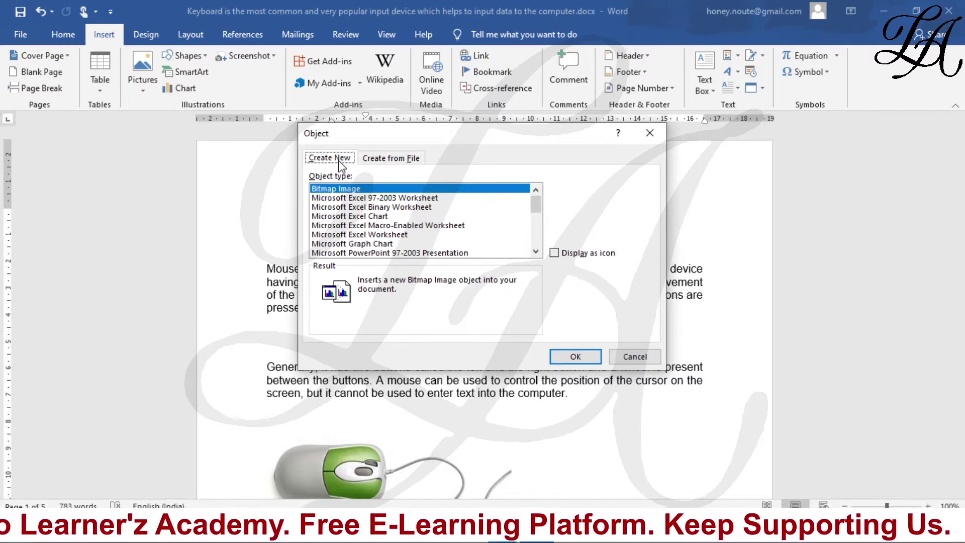
{"action": "left_click", "coordinate": [362, 189]}
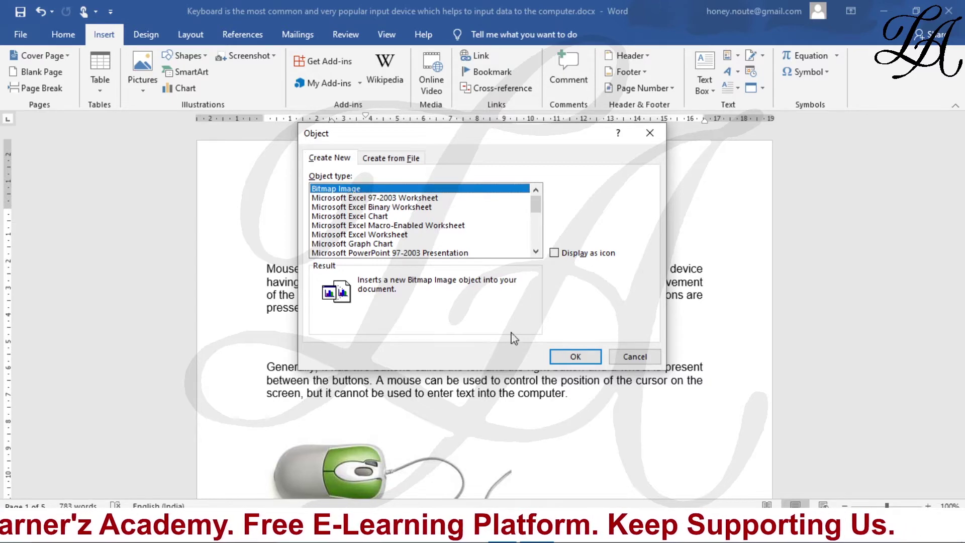
{"action": "left_click", "coordinate": [570, 360]}
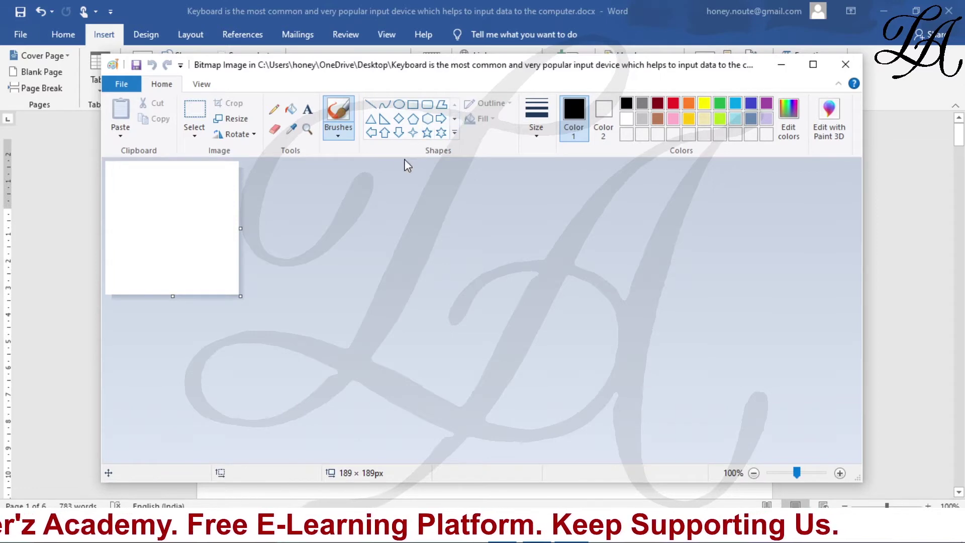
Draw a circle about 108 × 102 px filled with black in the bitmap, close its editor and undo the object's insertion
{"action": "left_click", "coordinate": [399, 104]}
{"action": "mouse_move", "coordinate": [134, 194]}
{"action": "left_mouse_down"}
{"action": "mouse_move", "coordinate": [141, 229]}
{"action": "mouse_move", "coordinate": [190, 265]}
{"action": "mouse_move", "coordinate": [210, 266]}
{"action": "left_mouse_up"}
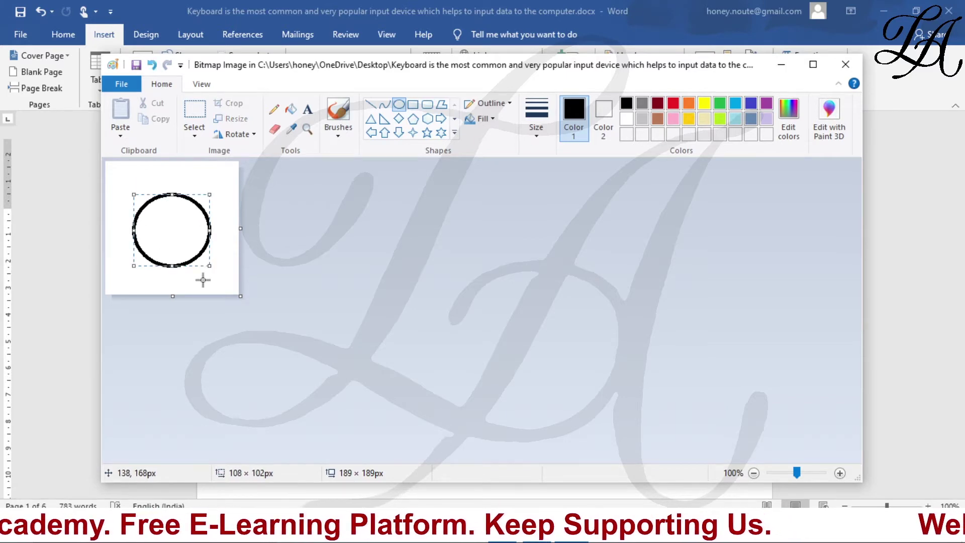
{"action": "left_click", "coordinate": [493, 121]}
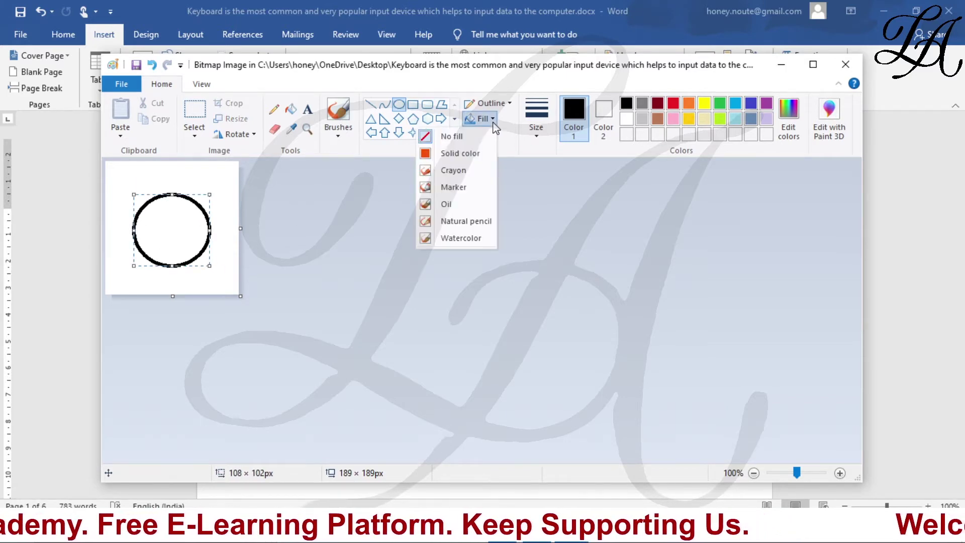
{"action": "left_click", "coordinate": [454, 156]}
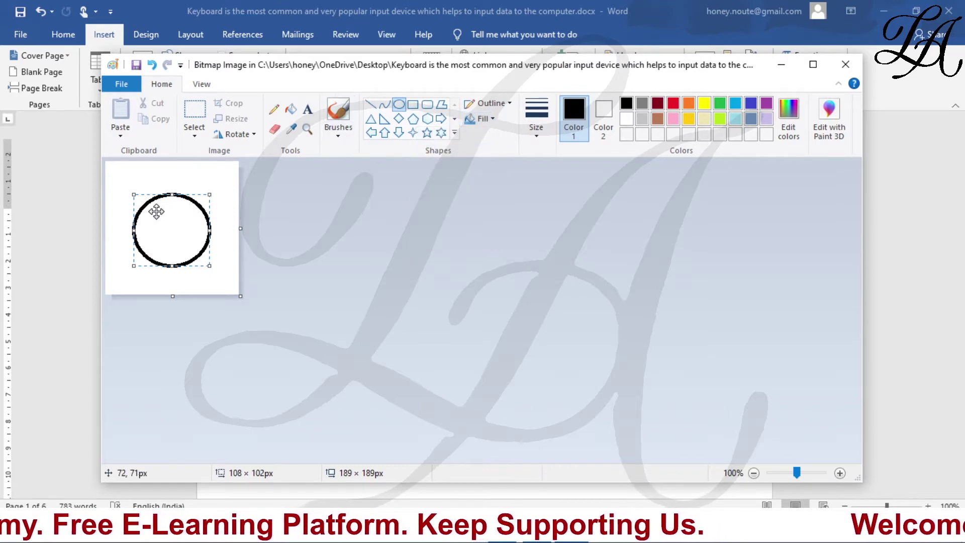
{"action": "left_click", "coordinate": [291, 111]}
{"action": "left_click", "coordinate": [188, 217]}
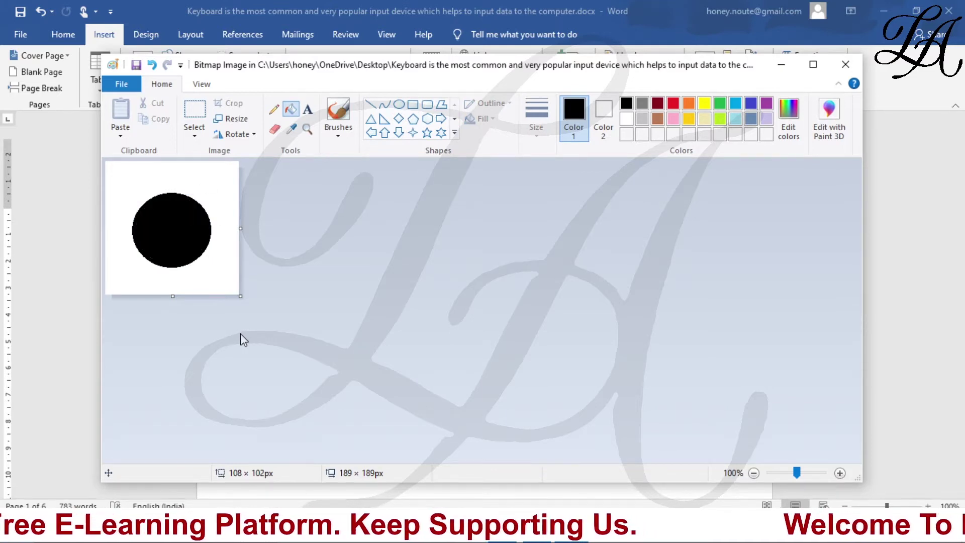
{"action": "left_click", "coordinate": [845, 65]}
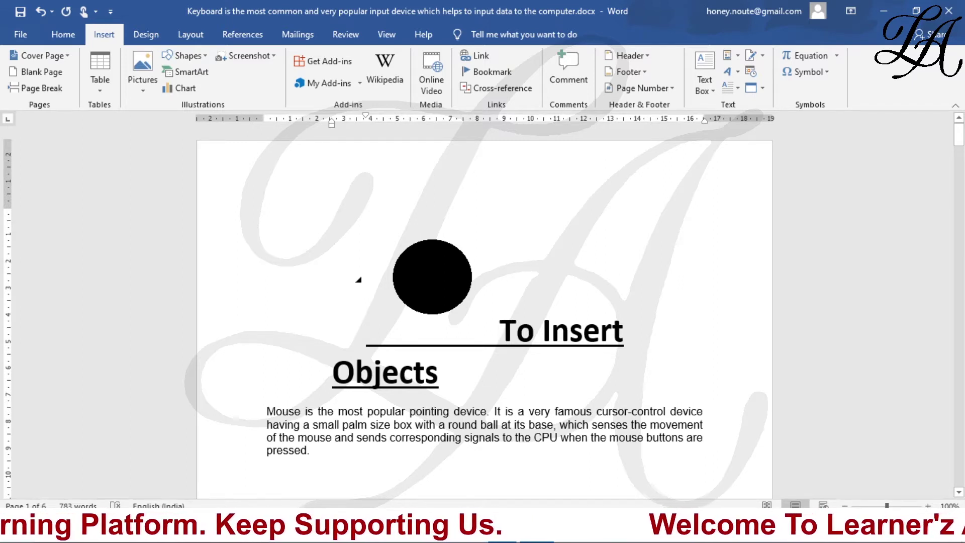
{"action": "key", "text": "ctrl+z"}
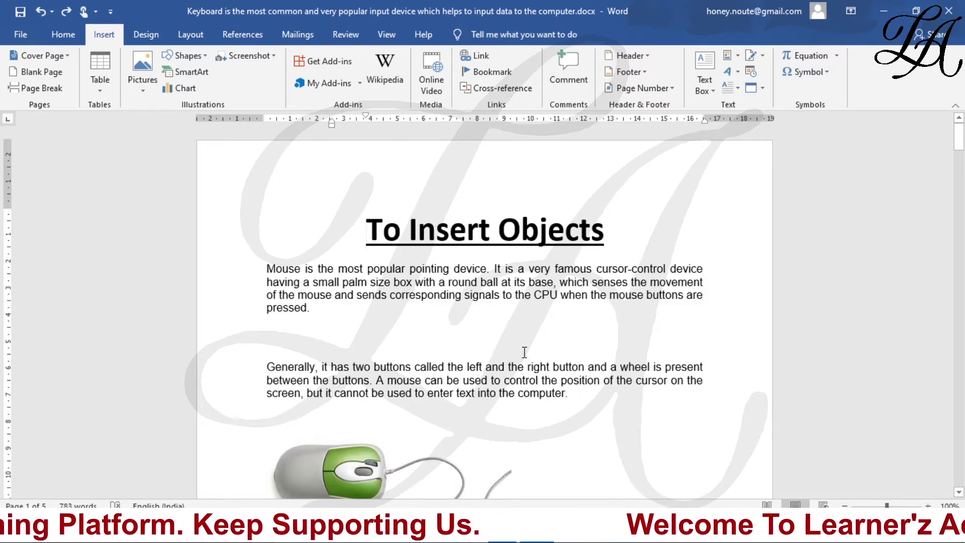
Insert a new Bitmap Image object on a new line below the first paragraph
{"action": "left_click", "coordinate": [334, 312]}
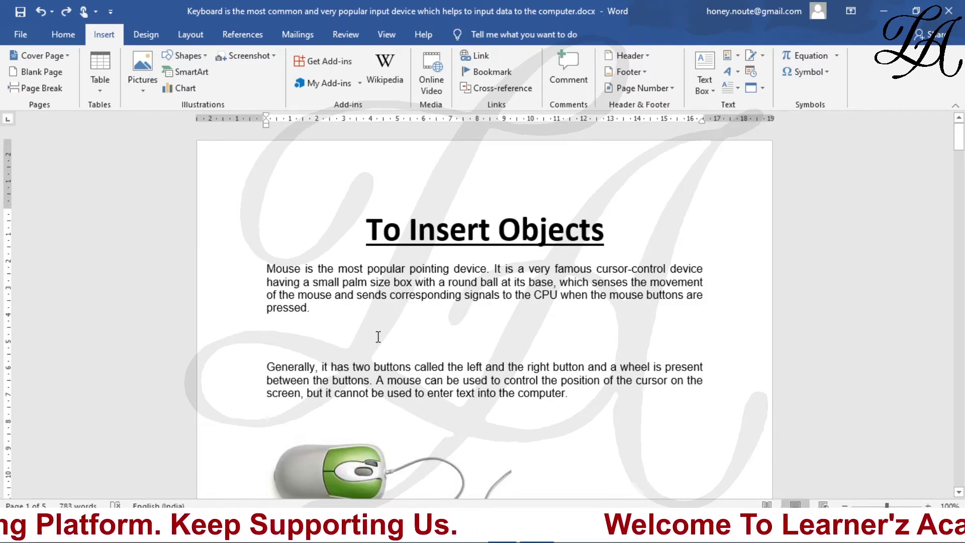
{"action": "key", "text": "Return"}
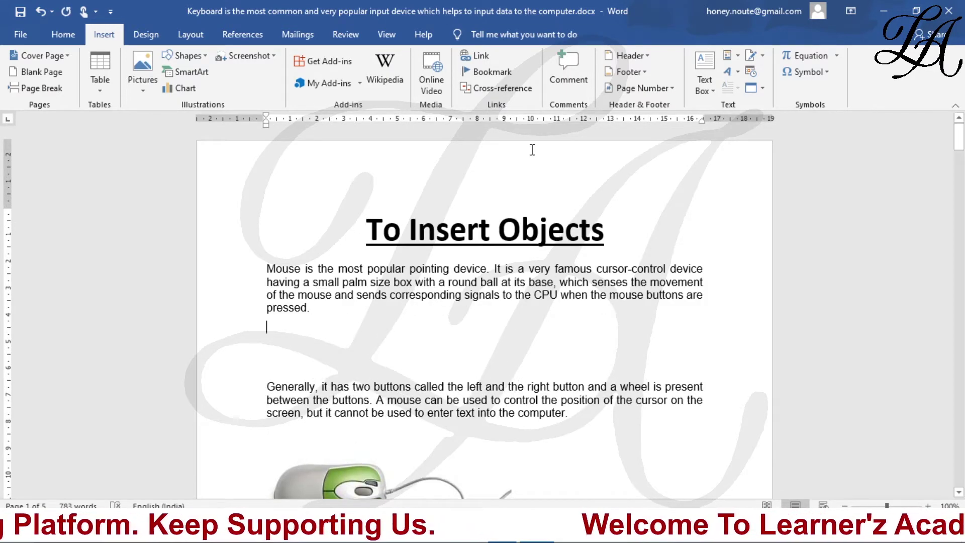
{"action": "left_click", "coordinate": [762, 88]}
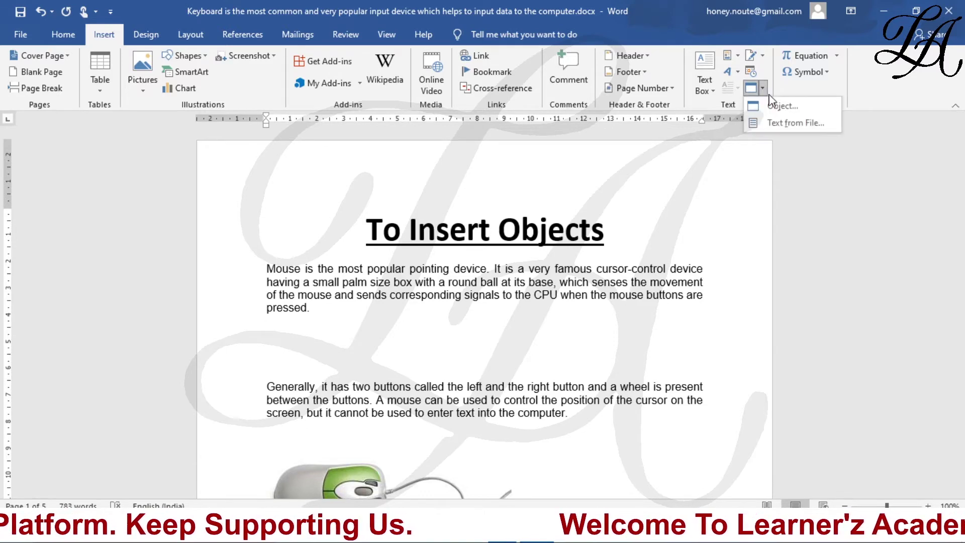
{"action": "left_click", "coordinate": [782, 108]}
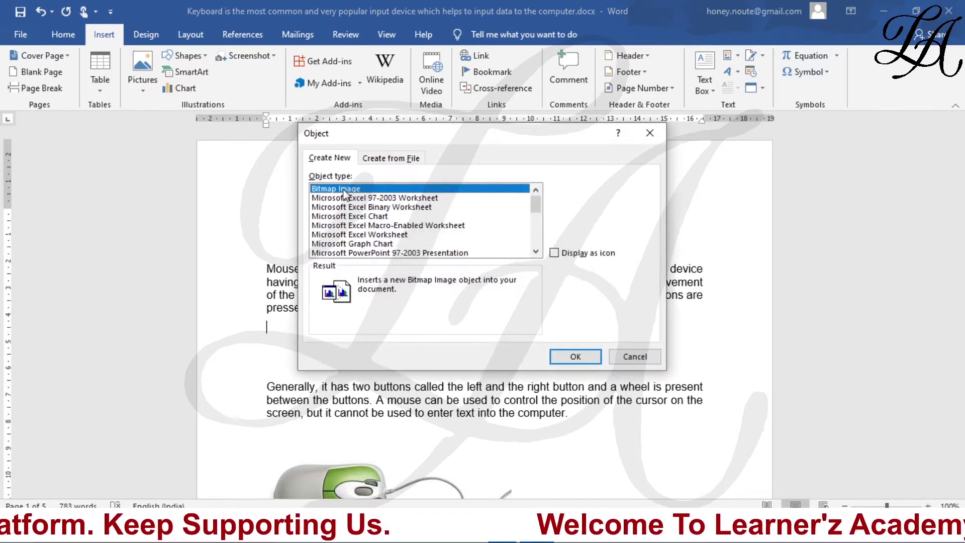
{"action": "left_click", "coordinate": [572, 357]}
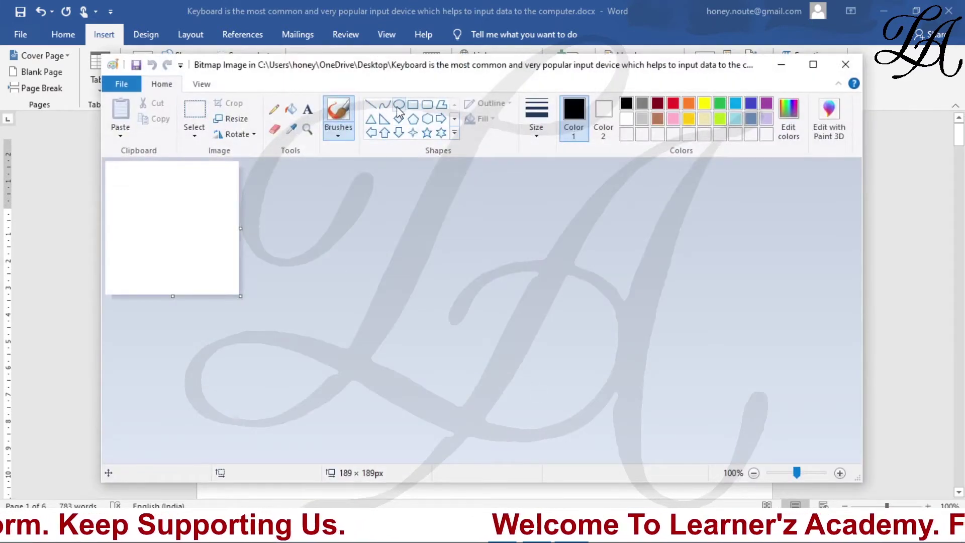
Draw a triangle about 112 × 99 px filled with black in the bitmap and return to the document
{"action": "left_click", "coordinate": [371, 120]}
{"action": "mouse_move", "coordinate": [138, 199]}
{"action": "left_mouse_down"}
{"action": "mouse_move", "coordinate": [154, 266]}
{"action": "mouse_move", "coordinate": [217, 268]}
{"action": "left_mouse_up"}
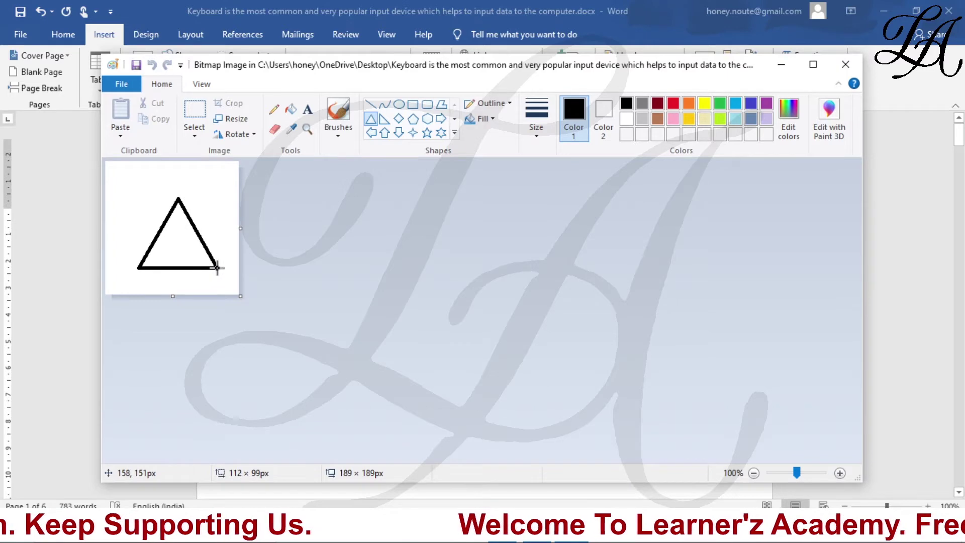
{"action": "left_click", "coordinate": [292, 109]}
{"action": "left_click", "coordinate": [175, 227]}
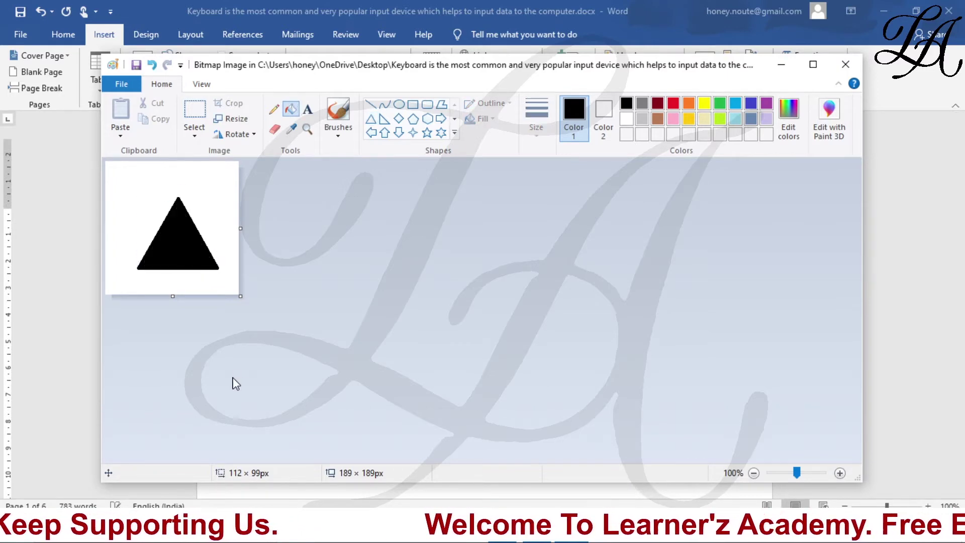
{"action": "left_click", "coordinate": [846, 64]}
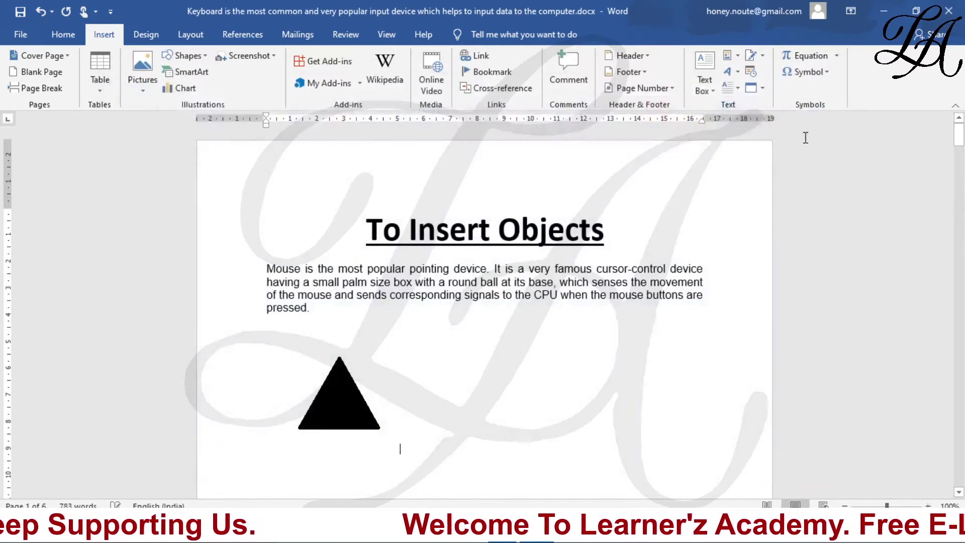
Insert a new Microsoft Excel Worksheet object on a new line below the triangle
{"action": "scroll", "coordinate": [438, 316], "scroll_direction": "down", "scroll_amount": 4}
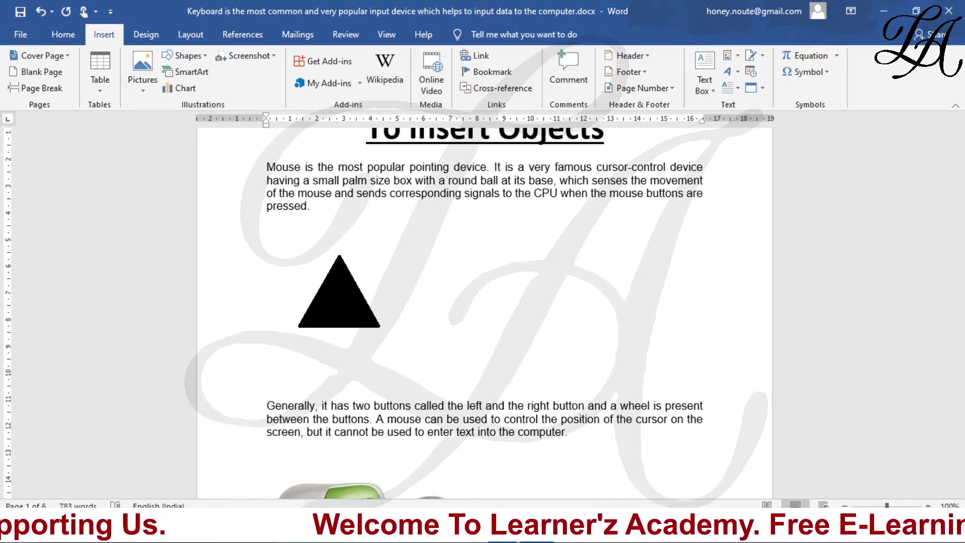
{"action": "key", "text": "Return"}
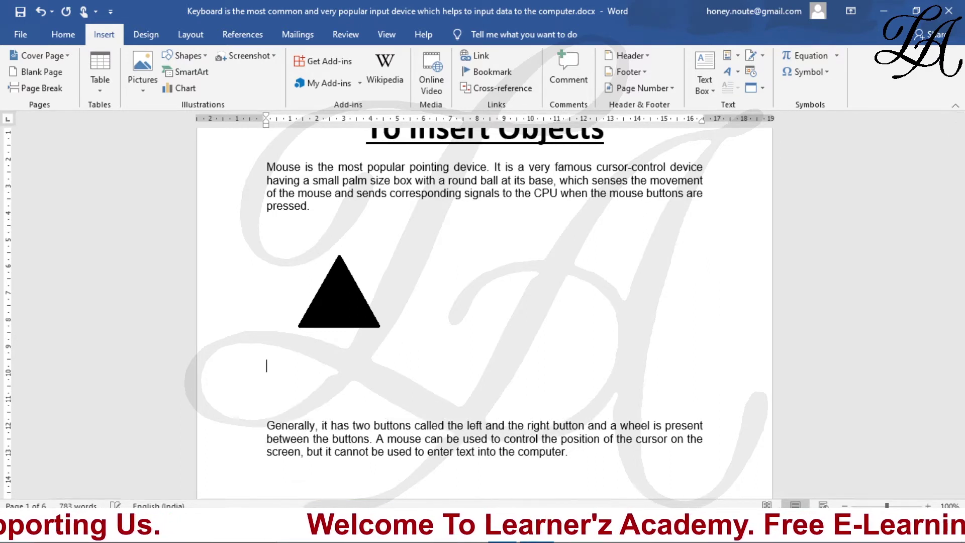
{"action": "left_click", "coordinate": [761, 88]}
{"action": "left_click", "coordinate": [761, 102]}
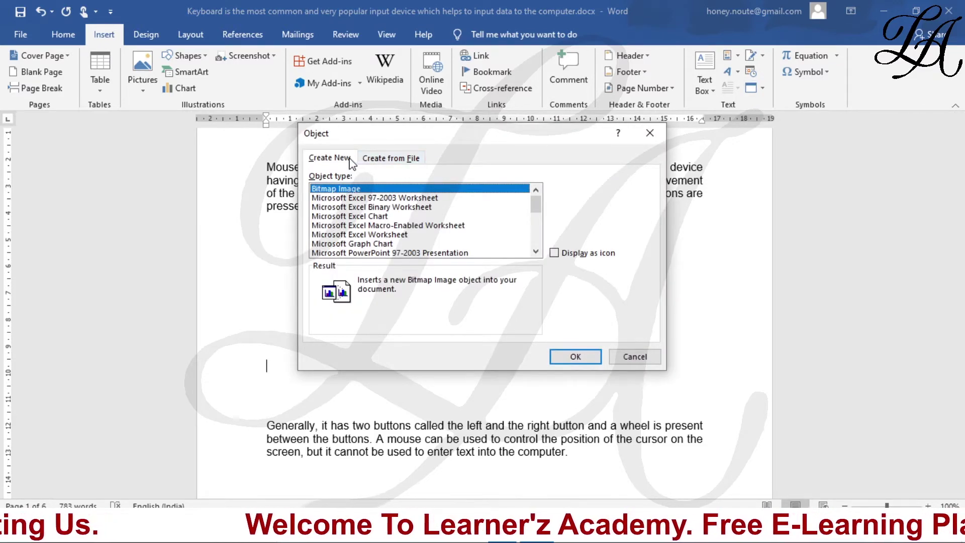
{"action": "left_click", "coordinate": [382, 235]}
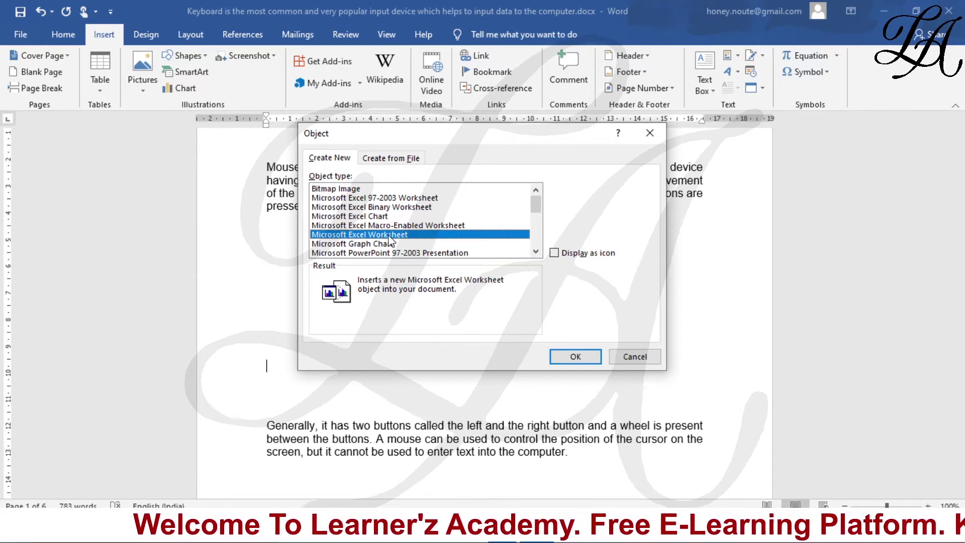
{"action": "left_click", "coordinate": [582, 357]}
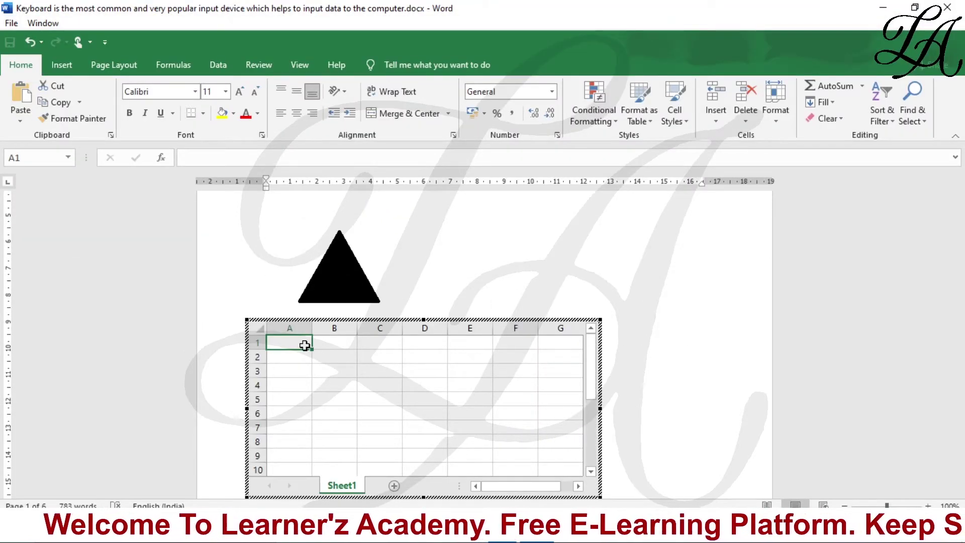
Enter the numbers 1 to 5 in cells A1 to A5 of the embedded worksheet
{"action": "type", "text": "1"}
{"action": "key", "text": "Return"}
{"action": "type", "text": "2"}
{"action": "key", "text": "Return"}
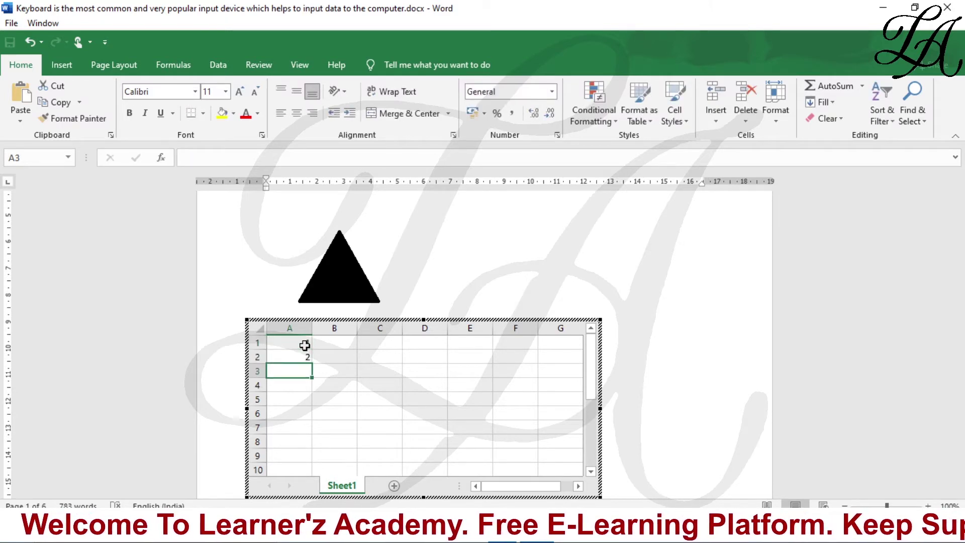
{"action": "type", "text": "3"}
{"action": "key", "text": "Return"}
{"action": "type", "text": "4"}
{"action": "key", "text": "Return"}
{"action": "type", "text": "5"}
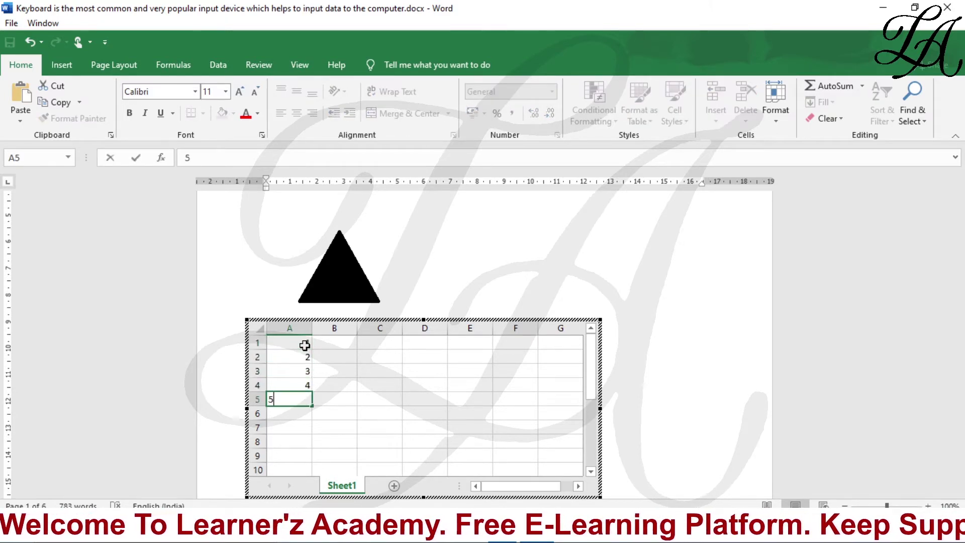
{"action": "key", "text": "Tab"}
Fill cells B5 up to B1 with s, e, r, t and y, and return to the document
{"action": "type", "text": "s"}
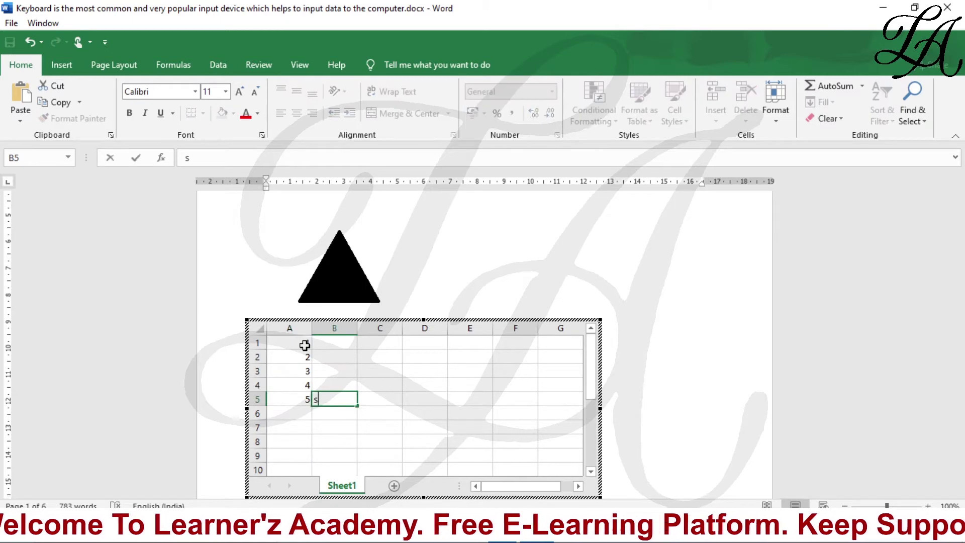
{"action": "key", "text": "Up"}
{"action": "type", "text": "e"}
{"action": "key", "text": "Up"}
{"action": "type", "text": "r"}
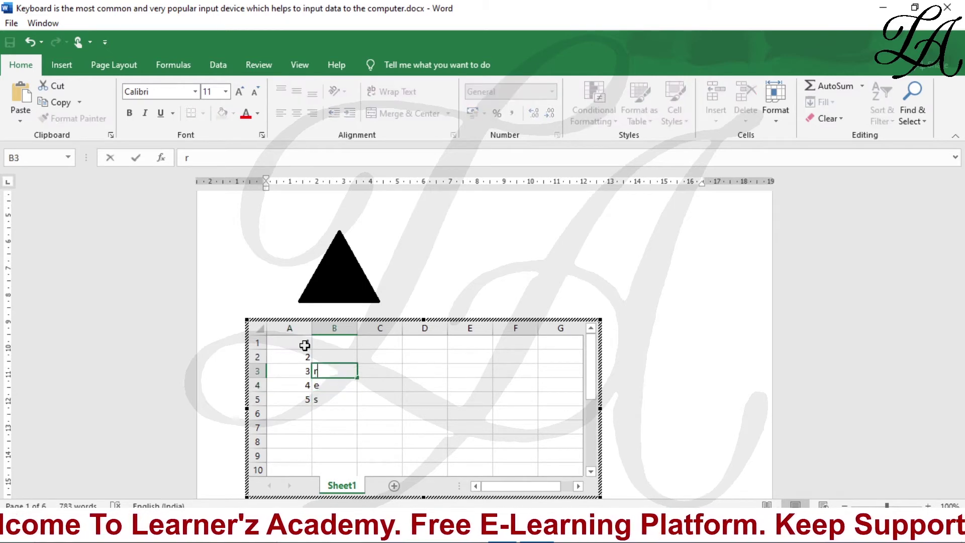
{"action": "key", "text": "Up"}
{"action": "type", "text": "t"}
{"action": "key", "text": "Up"}
{"action": "type", "text": "y"}
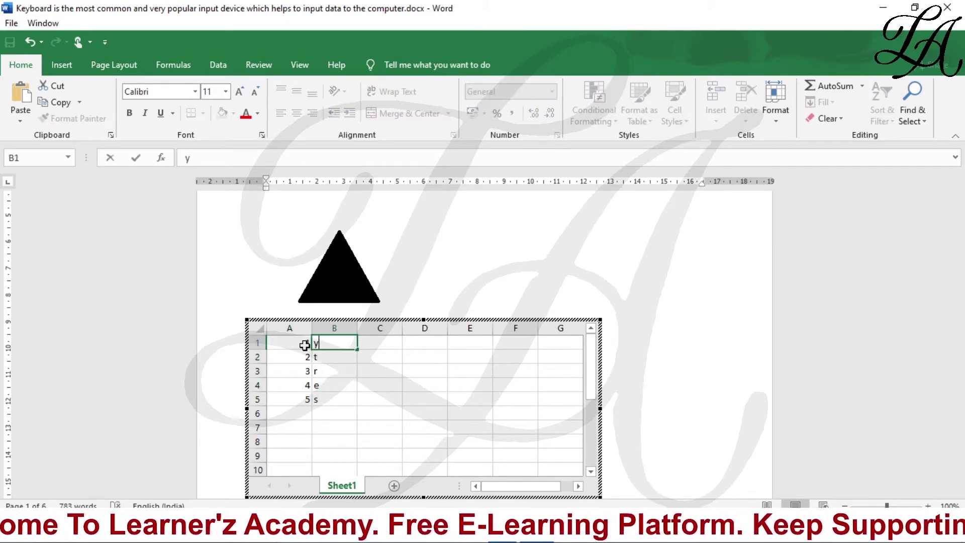
{"action": "left_click", "coordinate": [658, 349]}
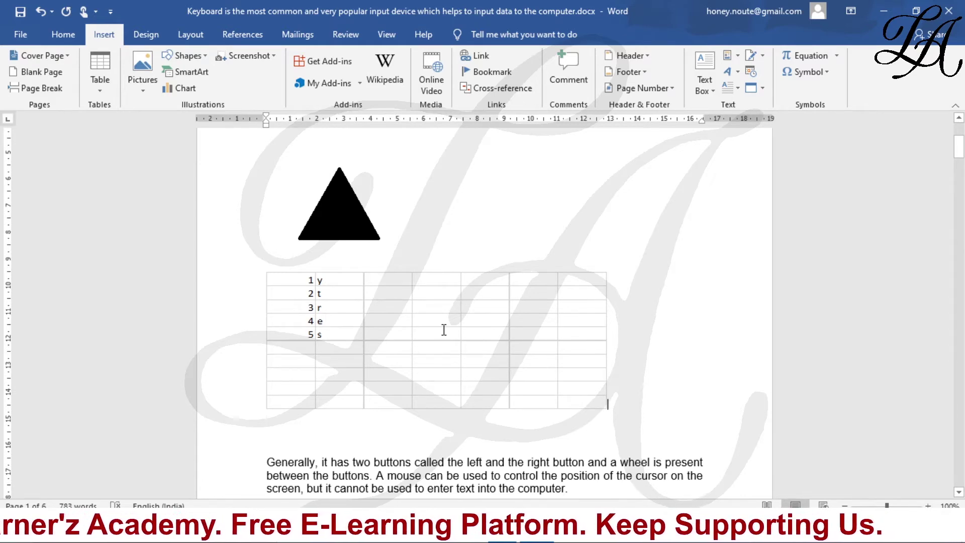
Insert excel 9.pptx from the Desktop as an object created from file, after the paragraph ending "into the computer."
{"action": "scroll", "coordinate": [458, 335], "scroll_direction": "down", "scroll_amount": 3}
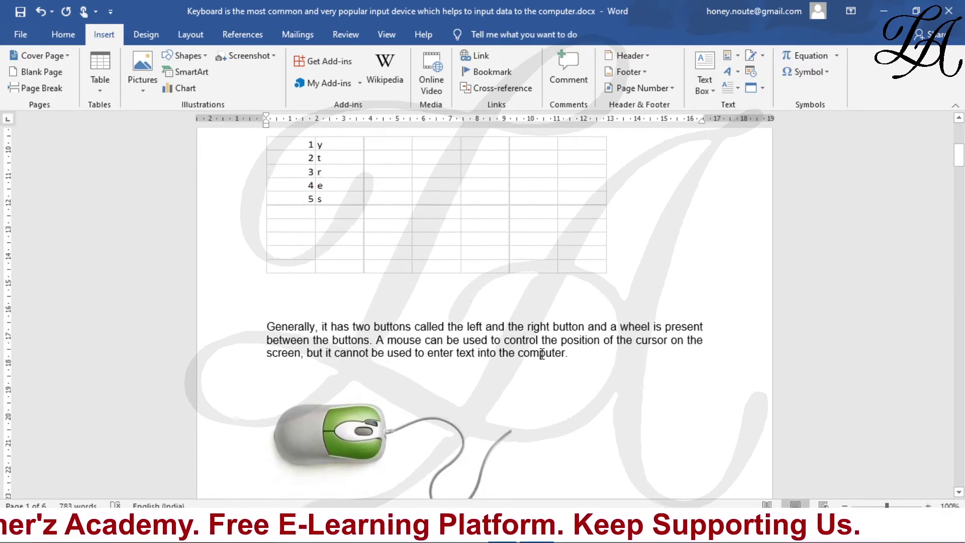
{"action": "left_click", "coordinate": [581, 358]}
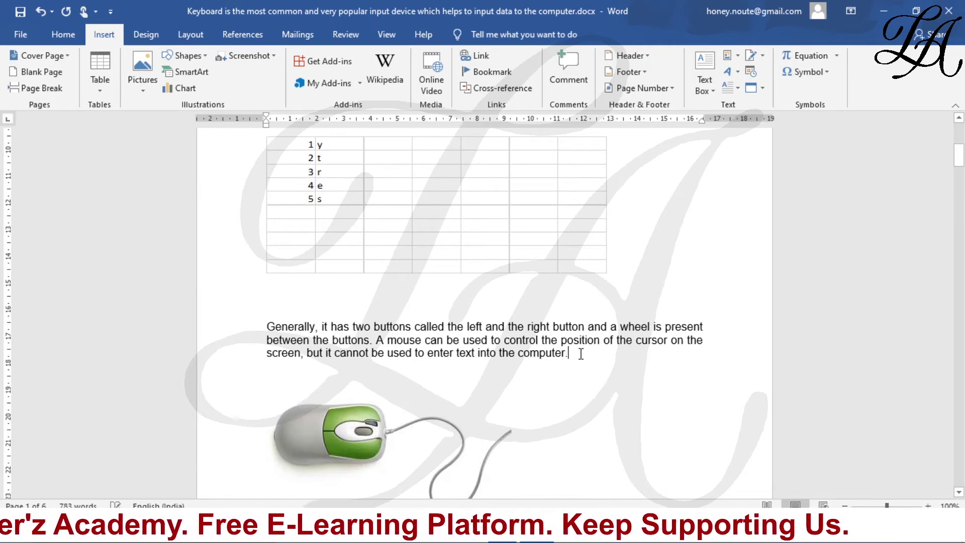
{"action": "left_click", "coordinate": [763, 88]}
{"action": "left_click", "coordinate": [767, 107]}
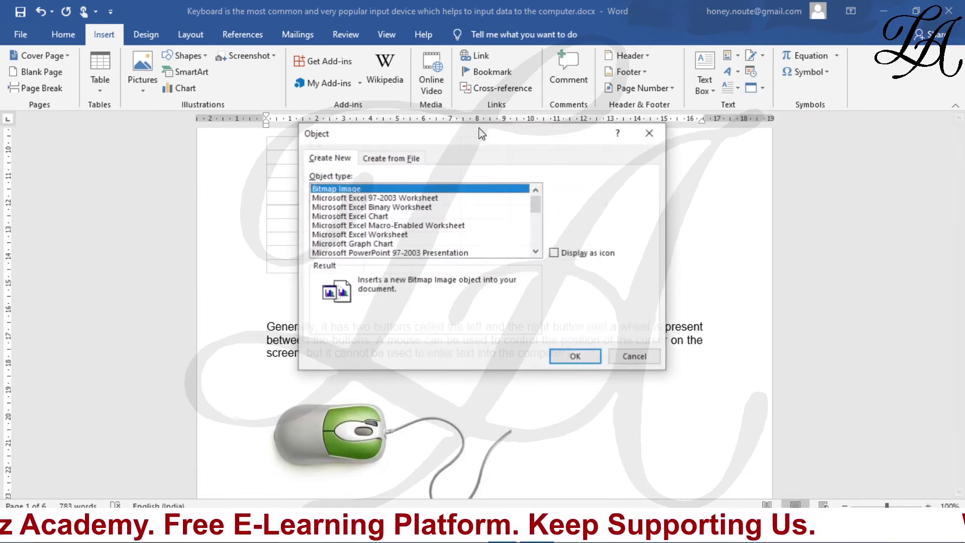
{"action": "left_click", "coordinate": [391, 159]}
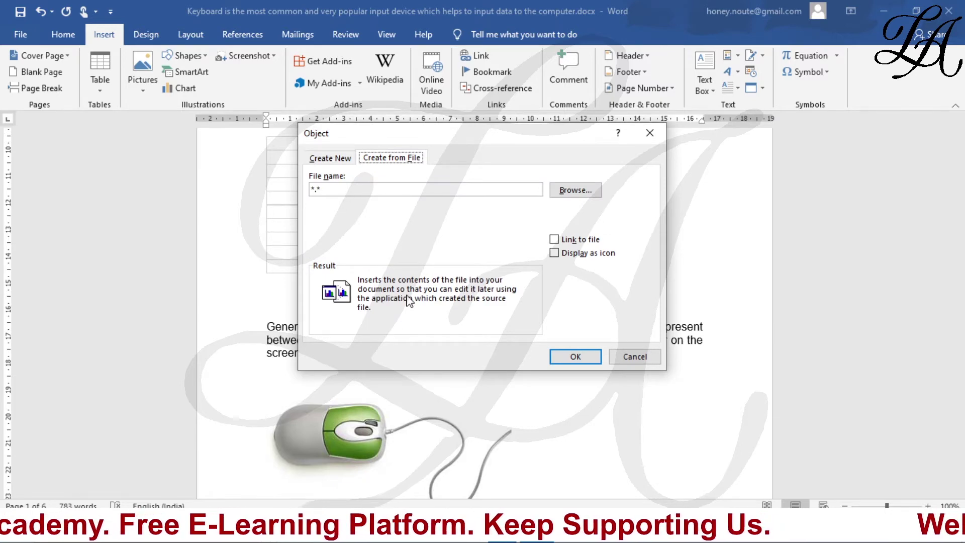
{"action": "left_click", "coordinate": [571, 192]}
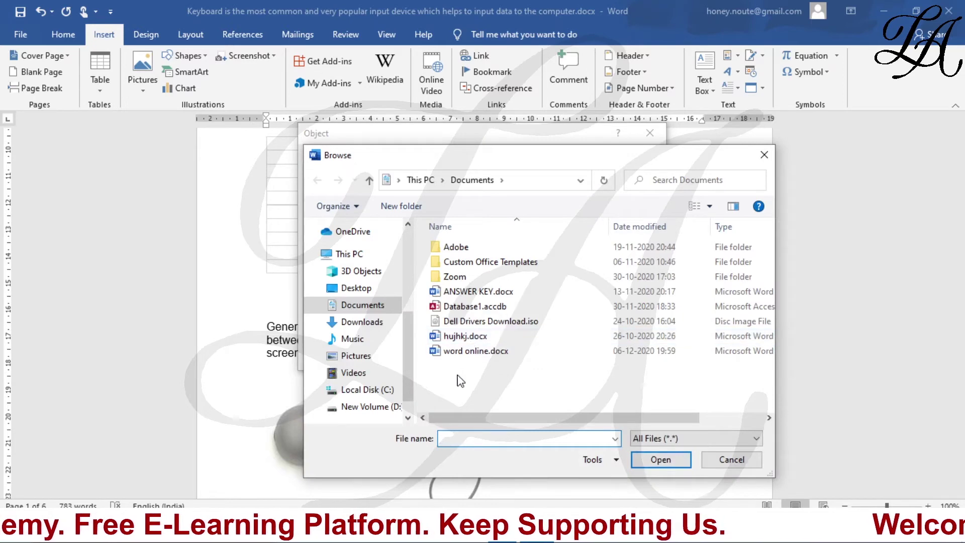
{"action": "left_click", "coordinate": [357, 289]}
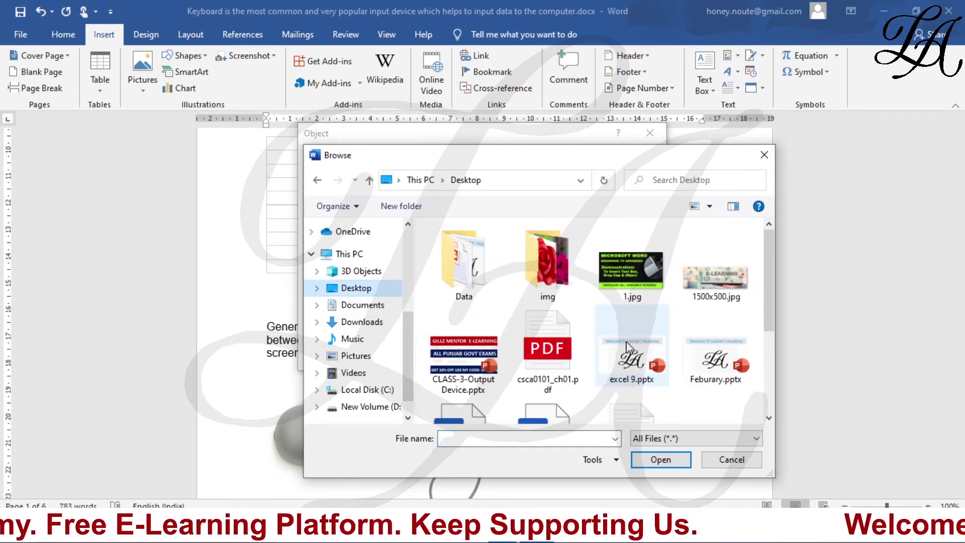
{"action": "left_click", "coordinate": [627, 373]}
{"action": "left_click", "coordinate": [661, 460]}
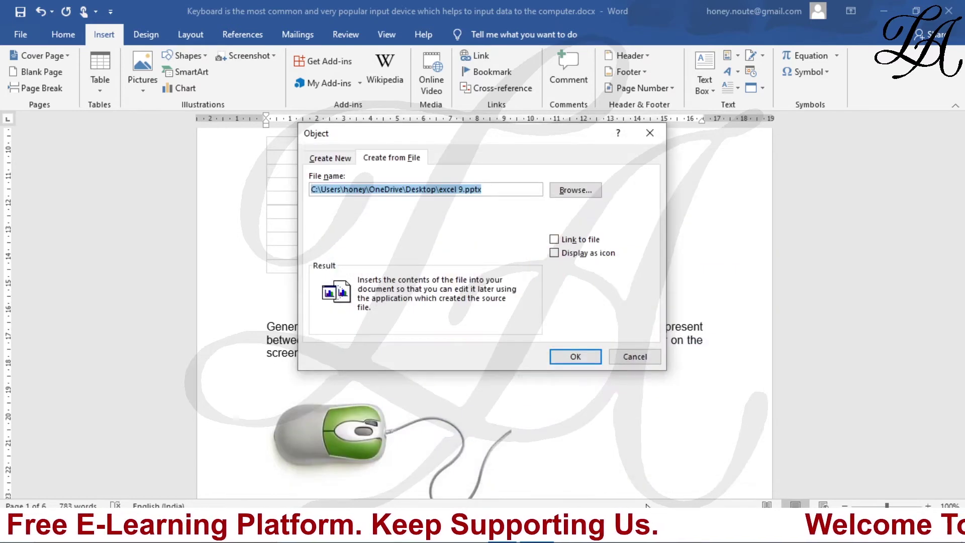
{"action": "left_click", "coordinate": [582, 358]}
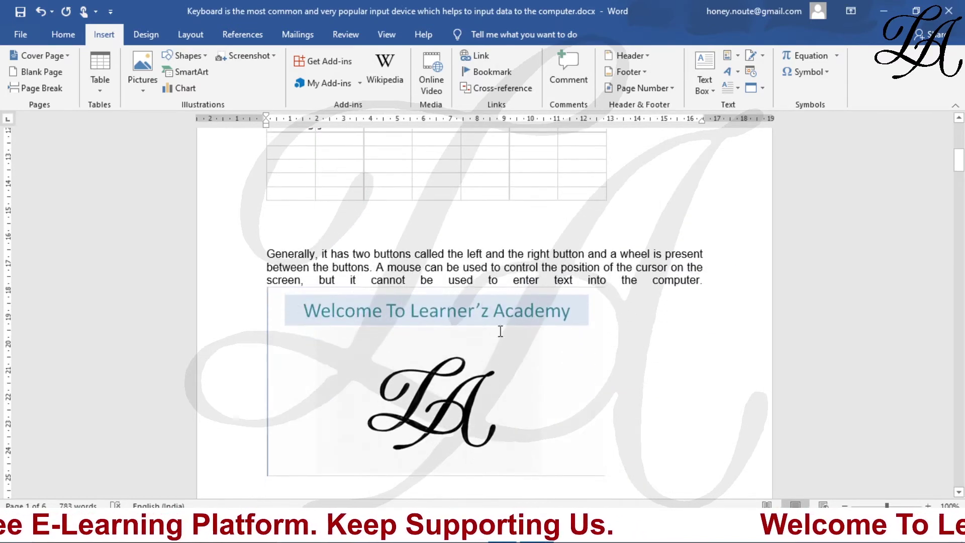
Play the embedded presentation, advance through its slides, and return to the document
{"action": "scroll", "coordinate": [501, 331], "scroll_direction": "down", "scroll_amount": 2}
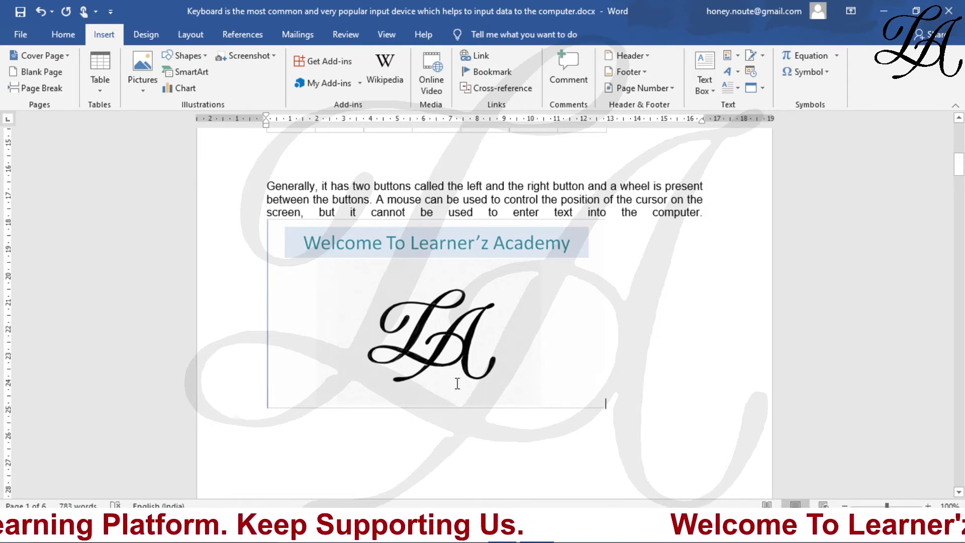
{"action": "double_click", "coordinate": [440, 313]}
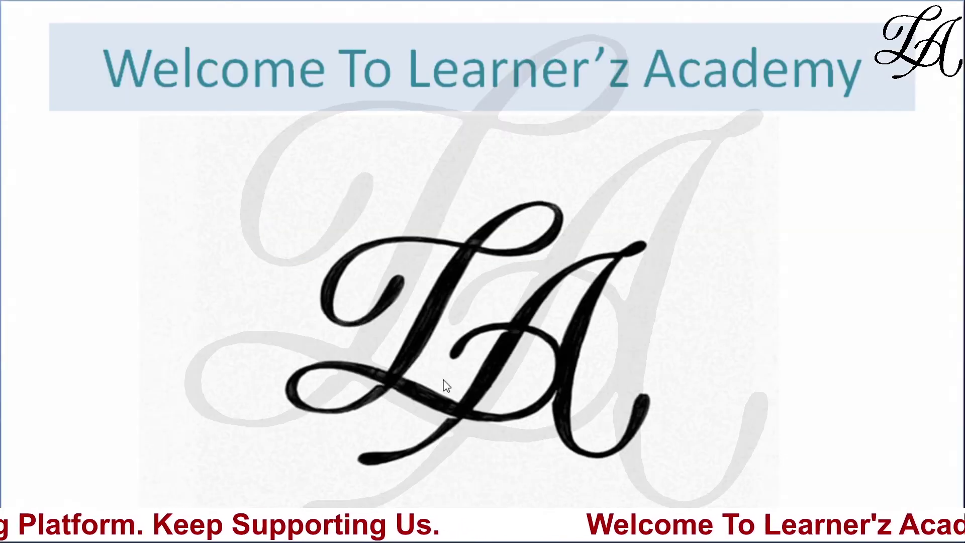
{"action": "left_click", "coordinate": [444, 381]}
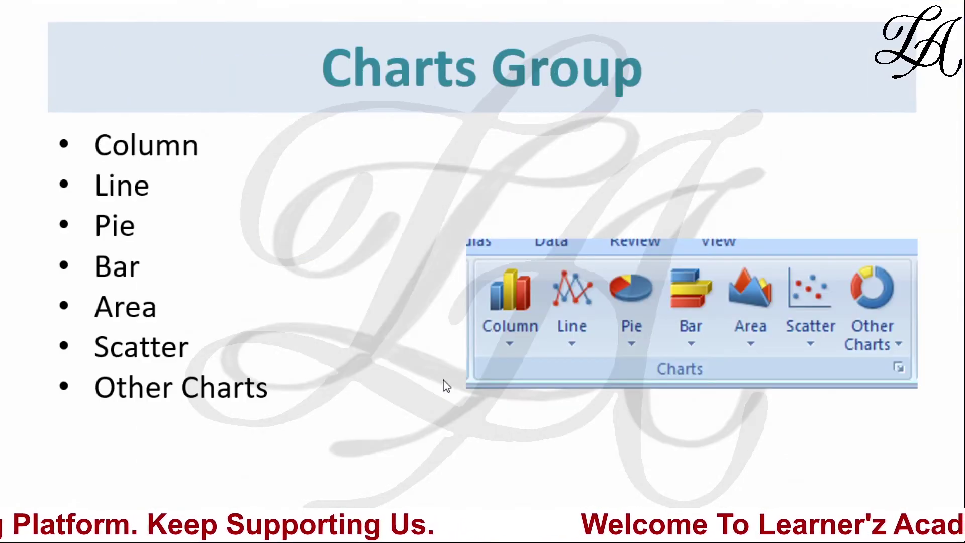
{"action": "left_click", "coordinate": [444, 380]}
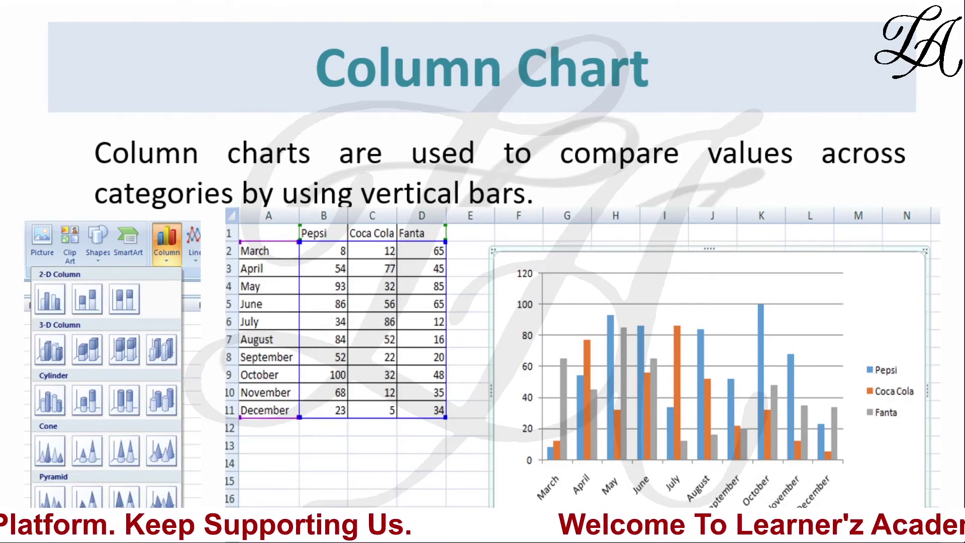
{"action": "left_click", "coordinate": [443, 381]}
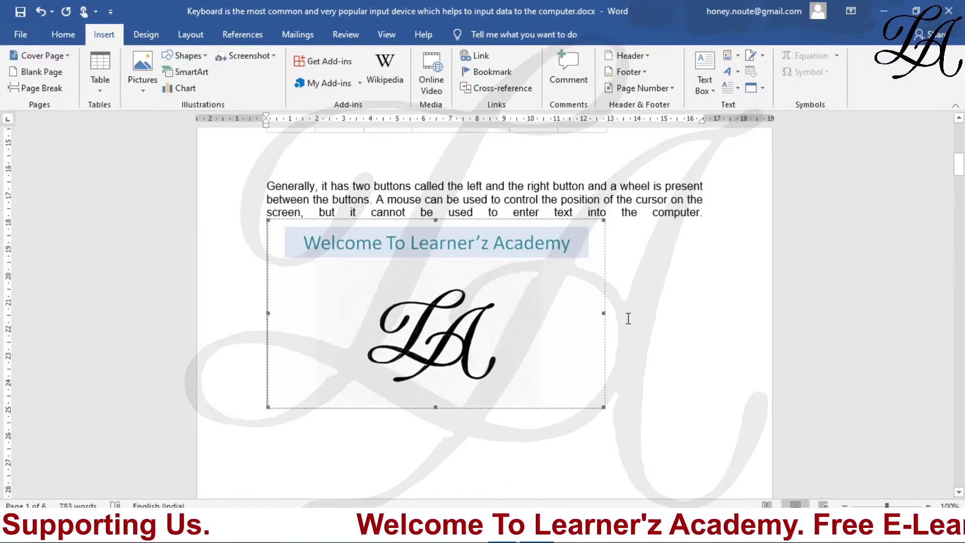
Insert word online.docx from the Documents folder as an object created from file, after the embedded presentation
{"action": "left_click", "coordinate": [592, 424]}
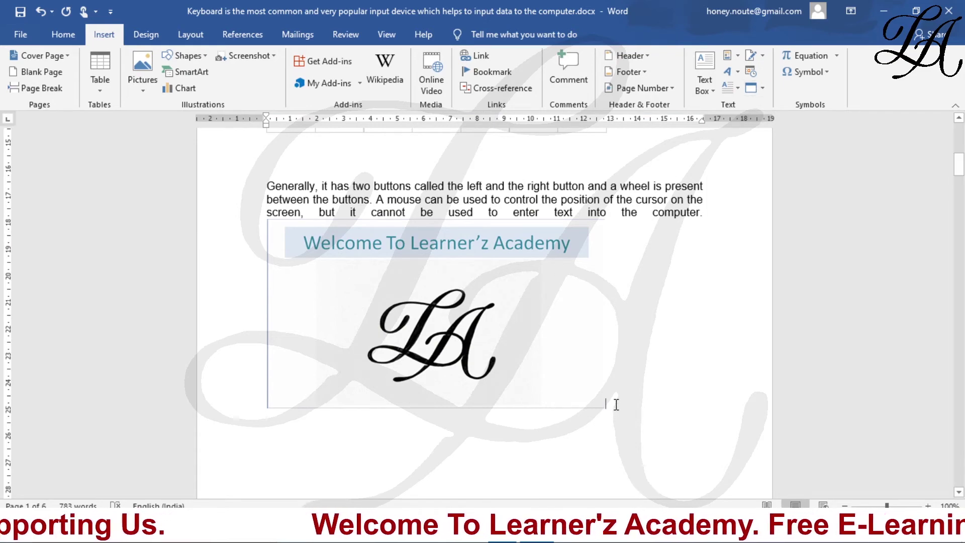
{"action": "left_click", "coordinate": [753, 89]}
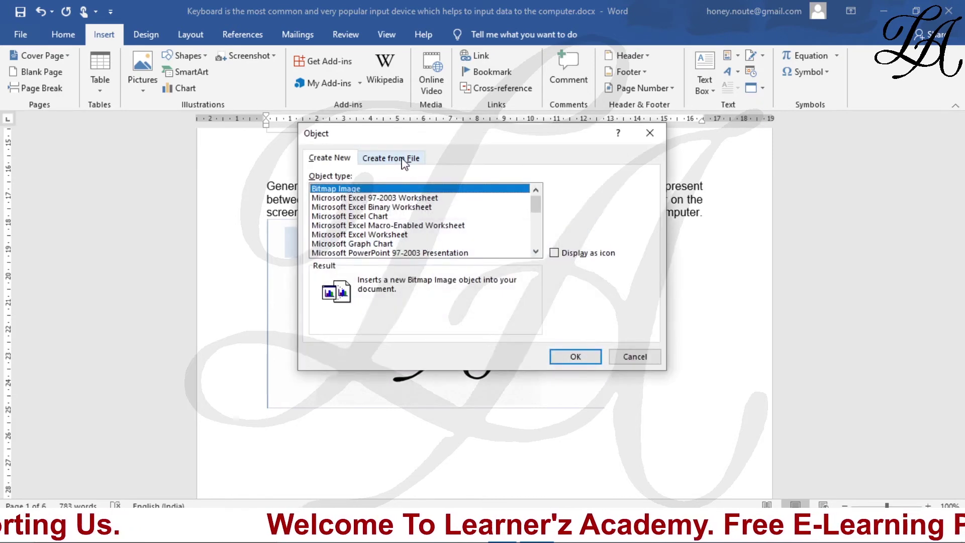
{"action": "left_click", "coordinate": [401, 158]}
{"action": "left_click", "coordinate": [575, 190]}
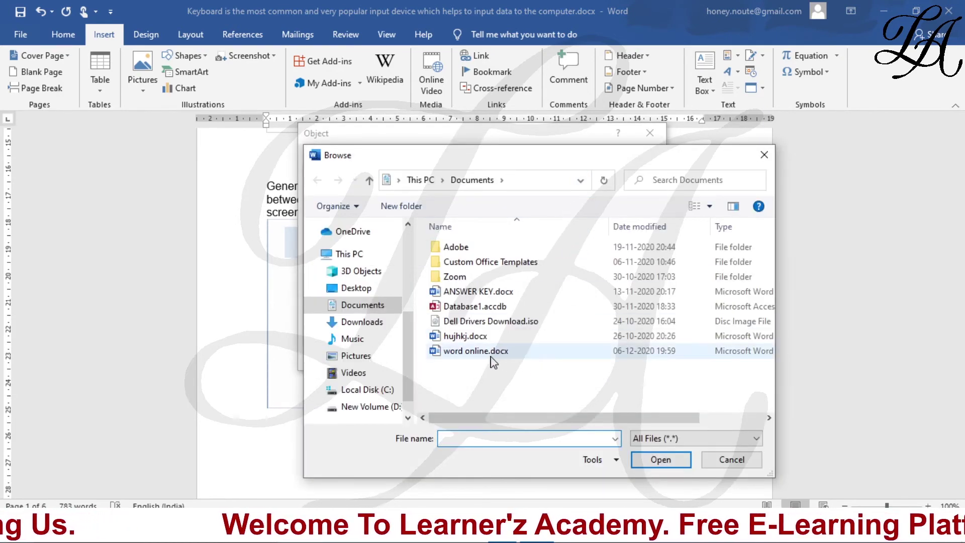
{"action": "left_click", "coordinate": [474, 352]}
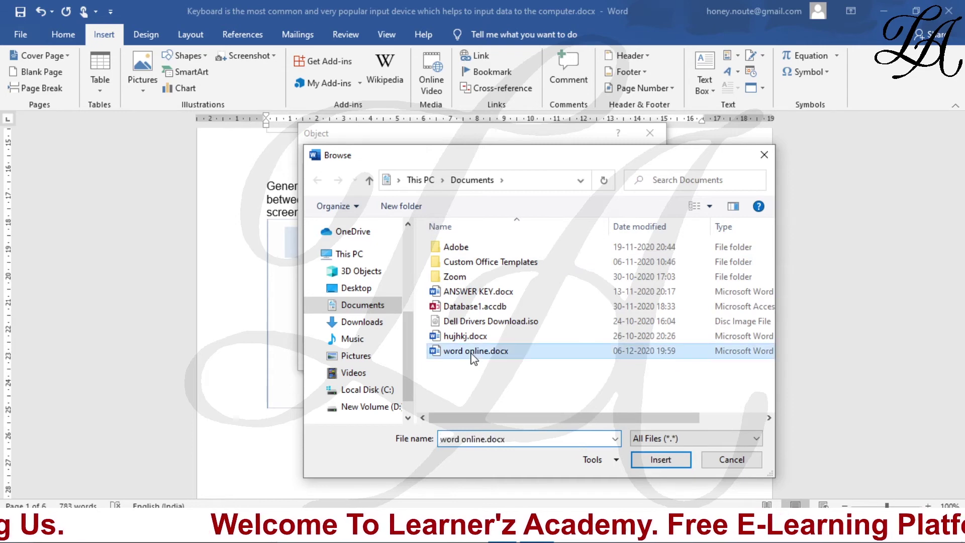
{"action": "left_click", "coordinate": [659, 459]}
{"action": "left_click", "coordinate": [565, 356]}
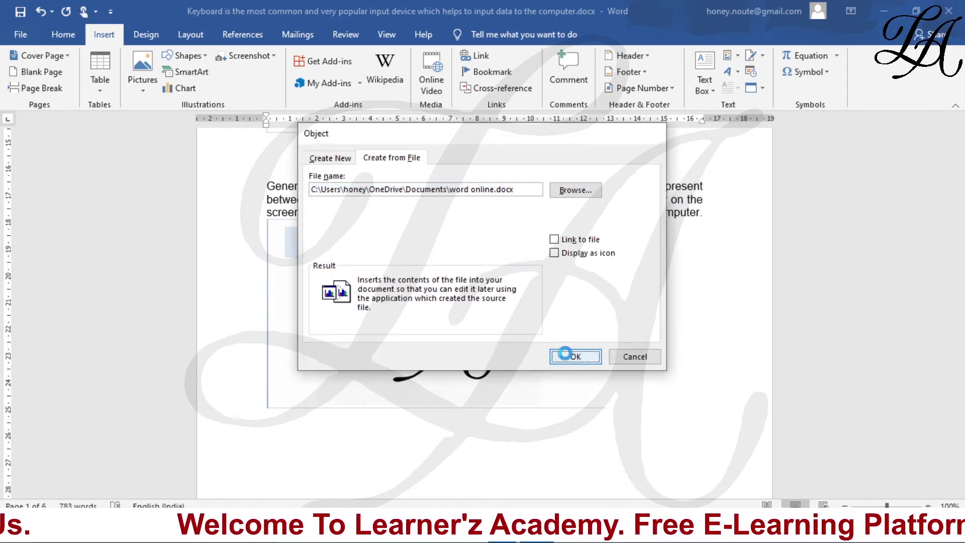
{"action": "scroll", "coordinate": [495, 472], "scroll_direction": "down", "scroll_amount": 3}
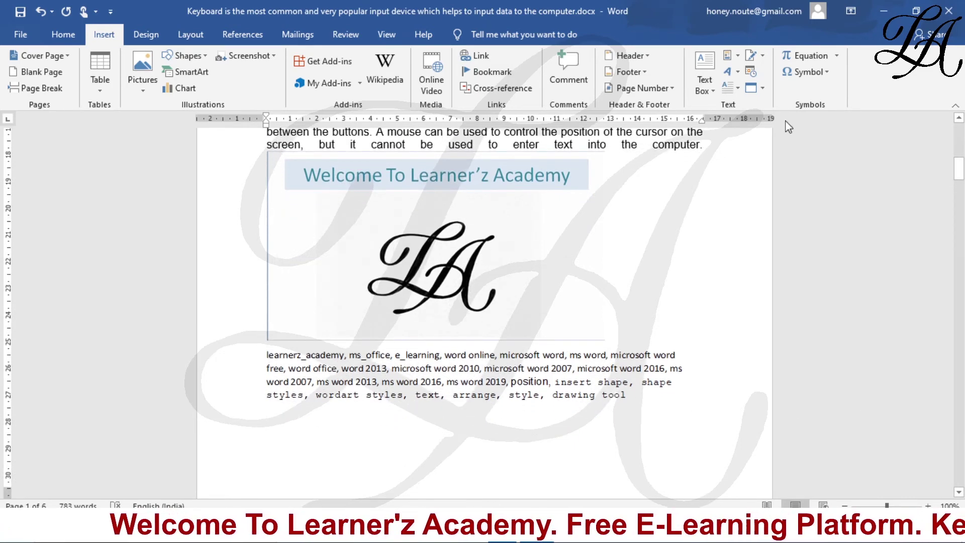
Insert the text of ANSWER KEY.docx from the Documents folder after the embedded Word document
{"action": "left_click", "coordinate": [763, 88]}
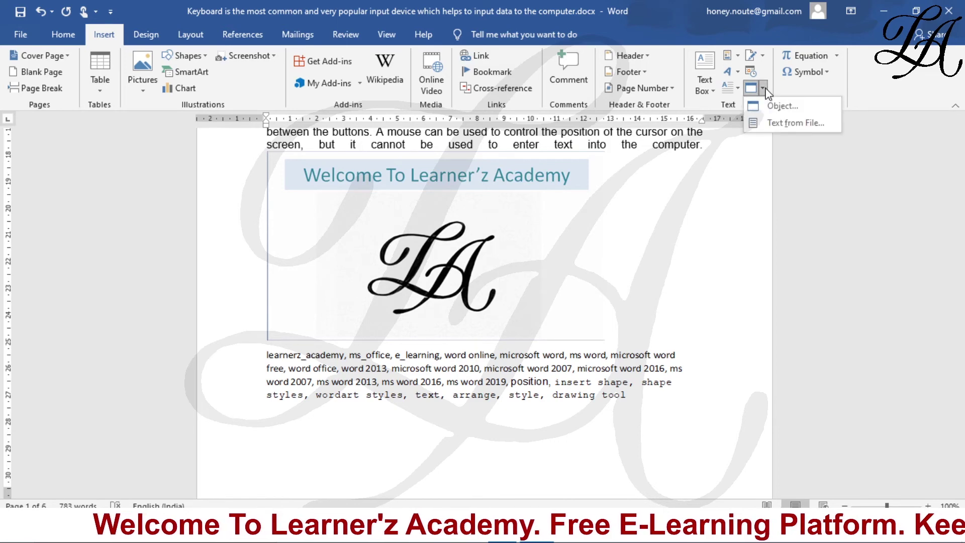
{"action": "left_click", "coordinate": [798, 123]}
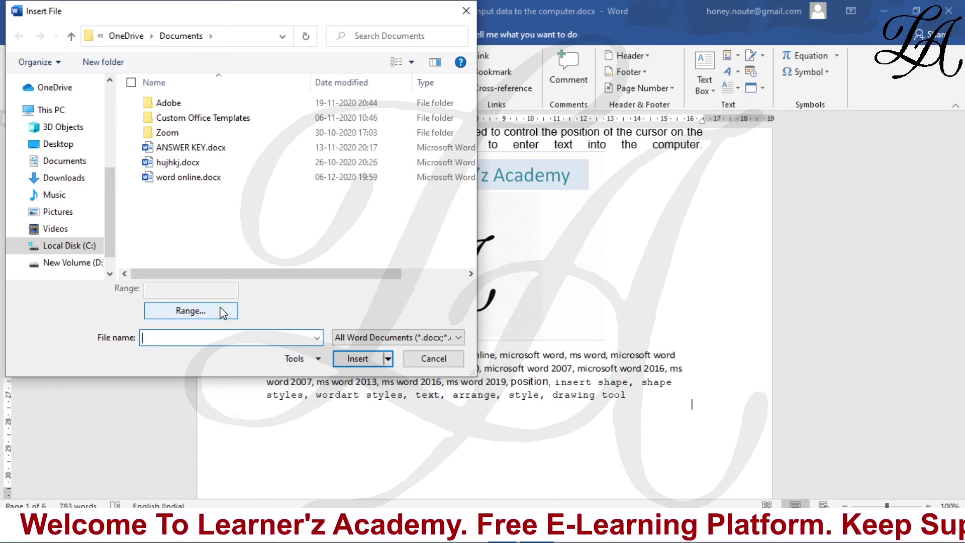
{"action": "left_click", "coordinate": [176, 152]}
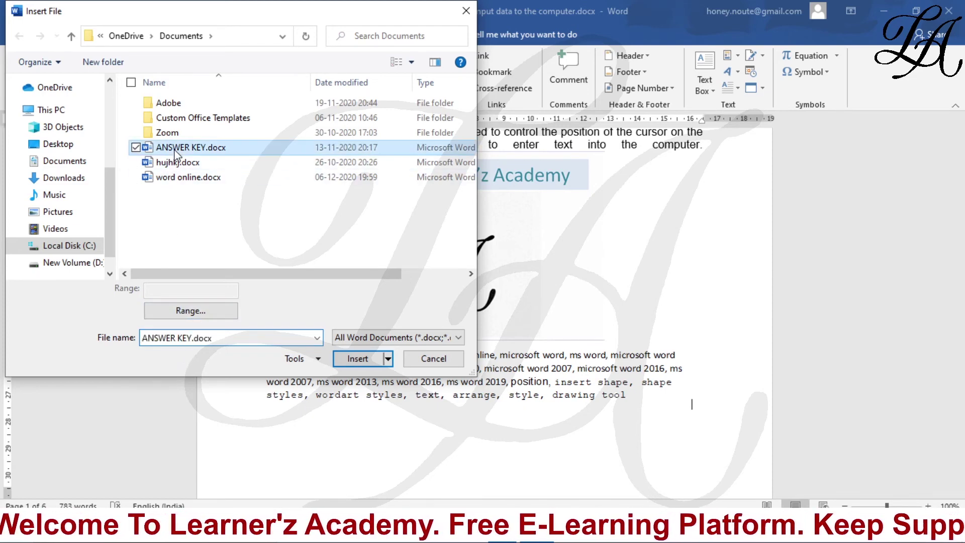
{"action": "left_click", "coordinate": [358, 359]}
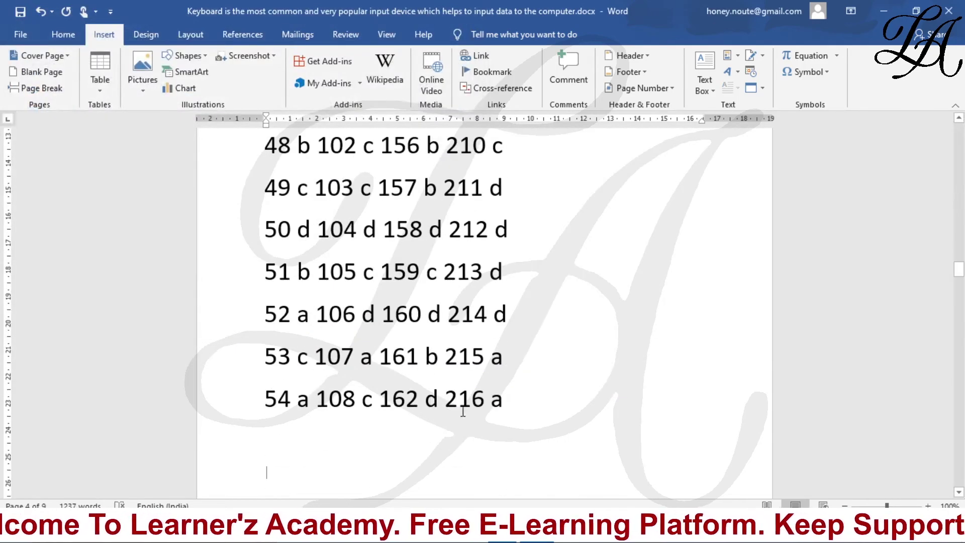
Look over the inserted answer key text and open the choices for inserting an object or text from a file
{"action": "scroll", "coordinate": [498, 377], "scroll_direction": "up", "scroll_amount": 4}
{"action": "scroll", "coordinate": [499, 377], "scroll_direction": "up", "scroll_amount": 4}
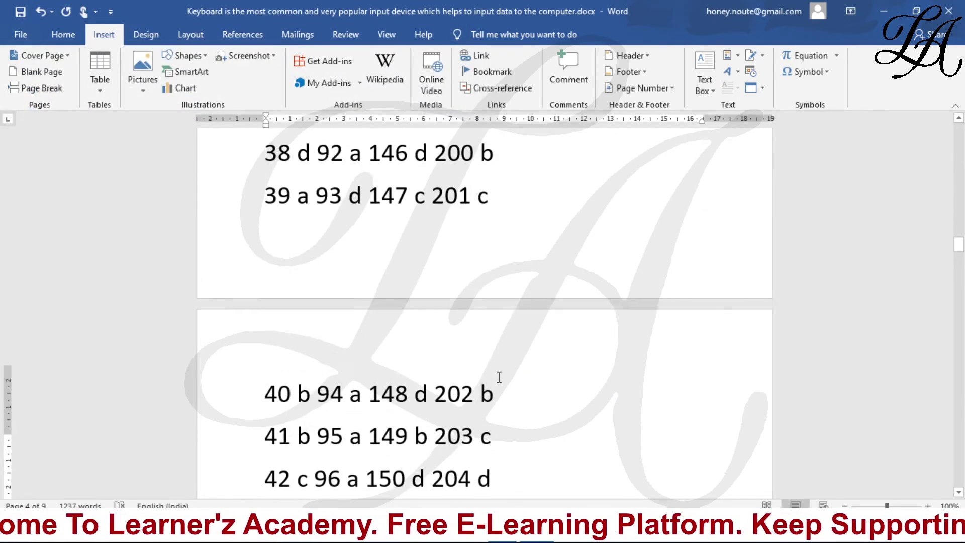
{"action": "scroll", "coordinate": [499, 377], "scroll_direction": "down", "scroll_amount": 8}
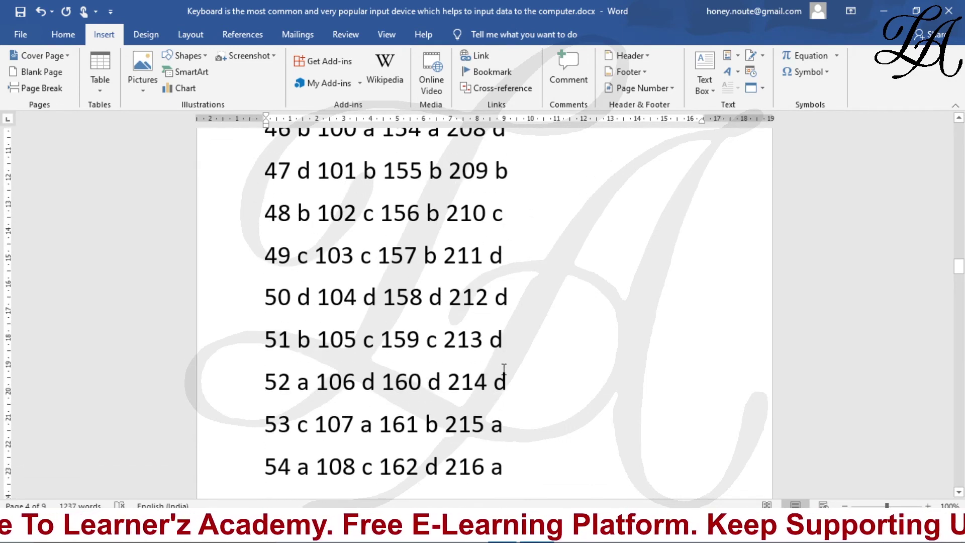
{"action": "left_click", "coordinate": [762, 88]}
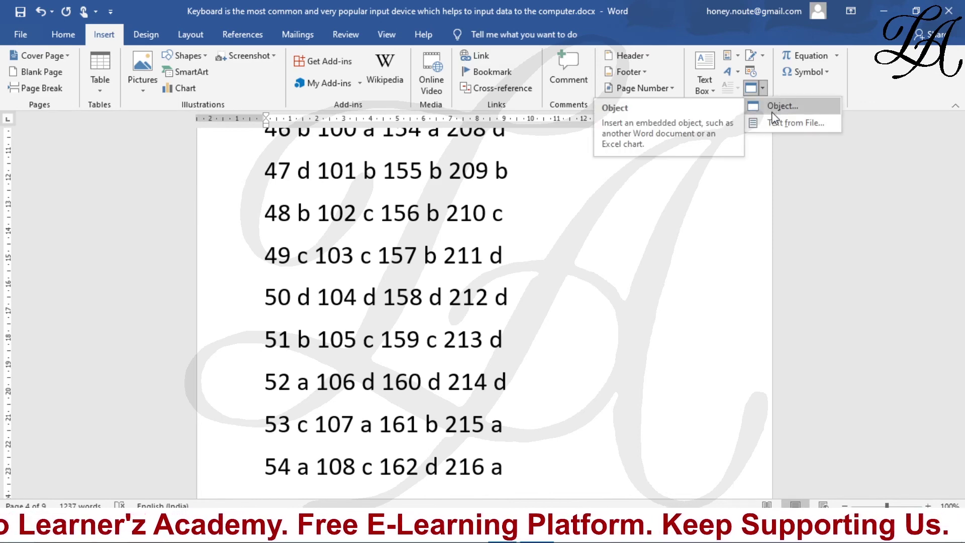